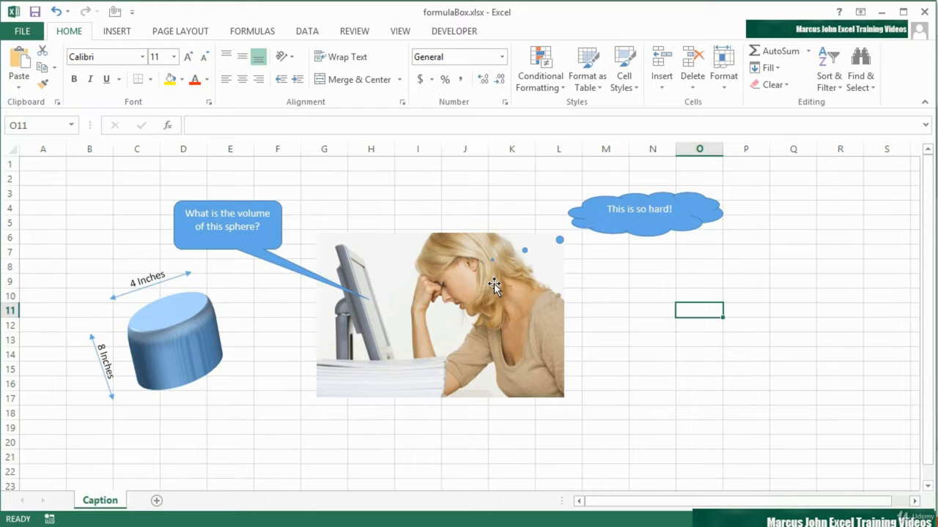
Insert a rectangular callout about 0.72" high and 2.79" wide beside the photo, with its pointer at the woman's mouth.
{"action": "left_click", "coordinate": [120, 31]}
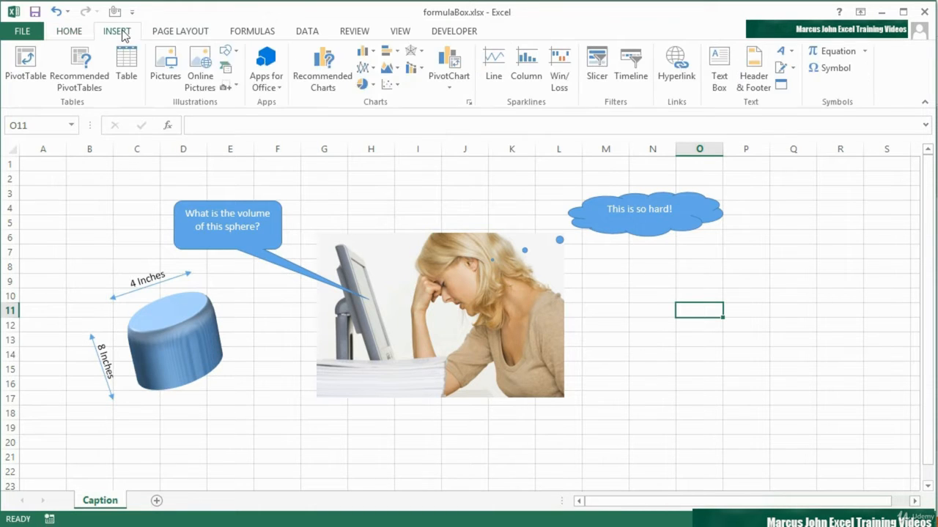
{"action": "left_click", "coordinate": [227, 50]}
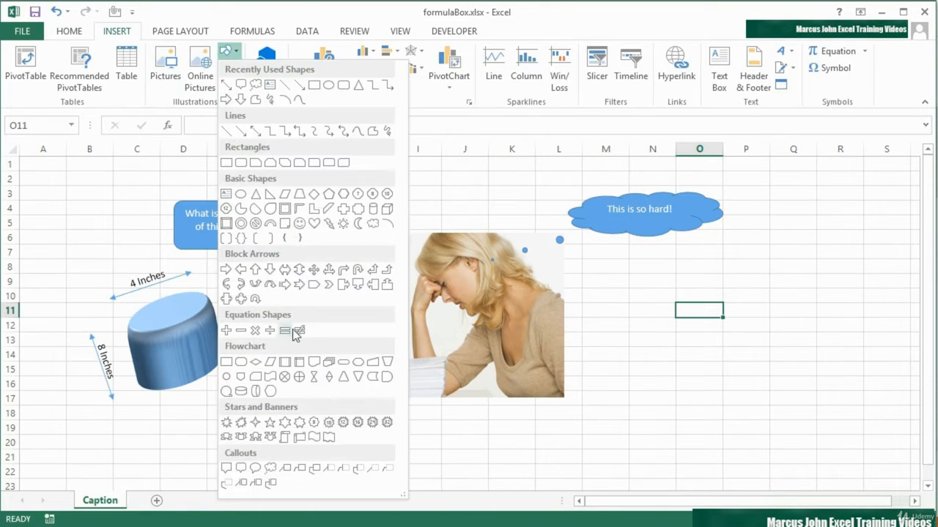
{"action": "left_click", "coordinate": [227, 469]}
{"action": "mouse_move", "coordinate": [553, 302]}
{"action": "left_mouse_down"}
{"action": "mouse_move", "coordinate": [774, 380]}
{"action": "mouse_move", "coordinate": [749, 354]}
{"action": "left_mouse_up"}
{"action": "mouse_move", "coordinate": [627, 384]}
{"action": "left_mouse_down"}
{"action": "mouse_move", "coordinate": [609, 360]}
{"action": "mouse_move", "coordinate": [532, 357]}
{"action": "mouse_move", "coordinate": [534, 315]}
{"action": "mouse_move", "coordinate": [460, 309]}
{"action": "left_mouse_up"}
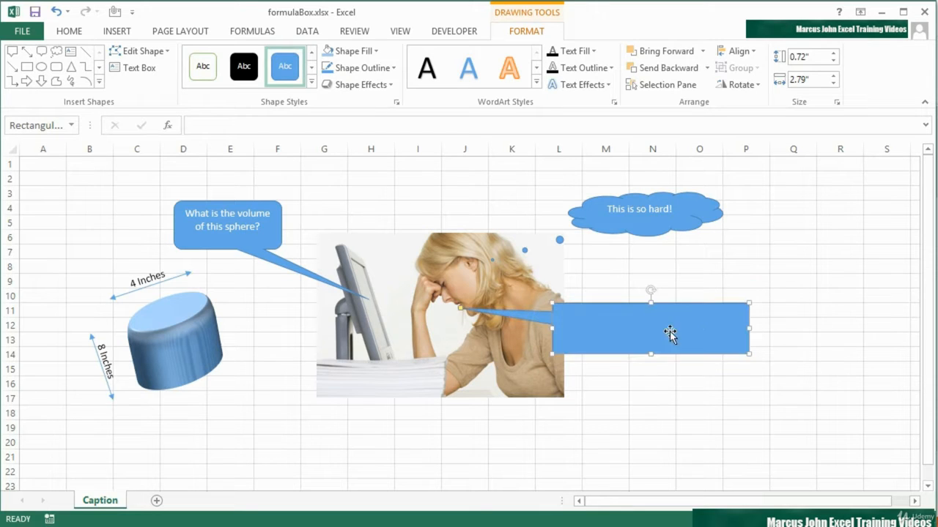
Move the rectangular callout farther from the photo, re-aim its pointer at the woman's mouth, and enlarge its height to about 1.02".
{"action": "left_click_drag", "start_coordinate": [701, 305], "coordinate": [773, 310]}
{"action": "left_click_drag", "start_coordinate": [535, 311], "coordinate": [458, 306]}
{"action": "left_click_drag", "start_coordinate": [722, 361], "coordinate": [719, 382]}
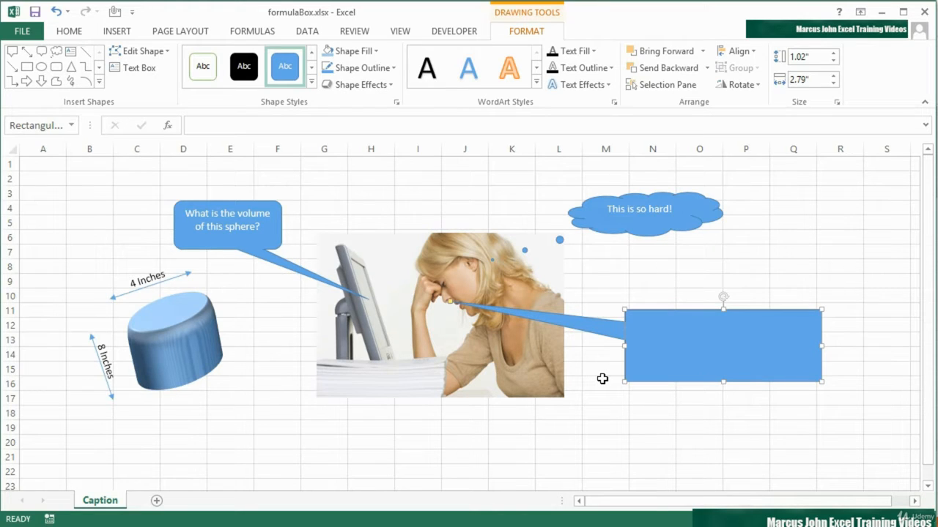
Calculate the cylinder's volume in cell D21 with the formula =PI()*2^2*8.
{"action": "left_click", "coordinate": [189, 454]}
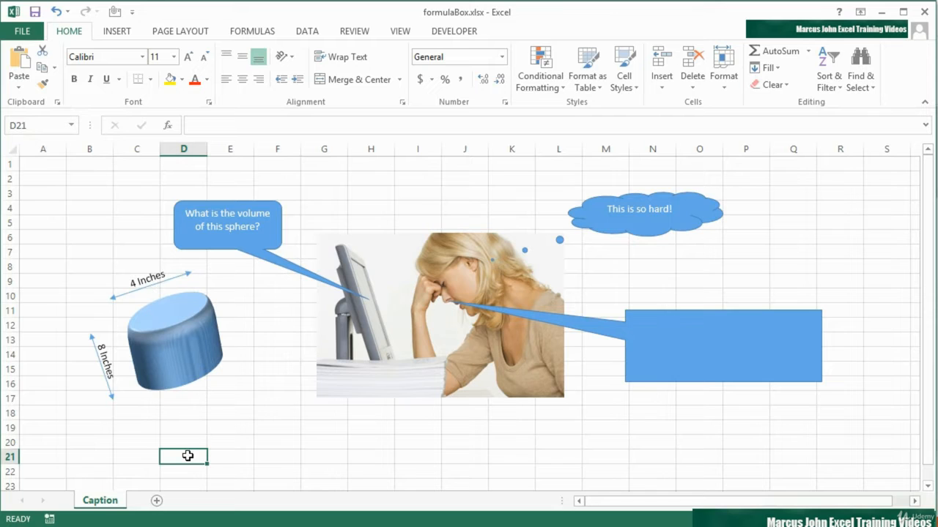
{"action": "type", "text": "="}
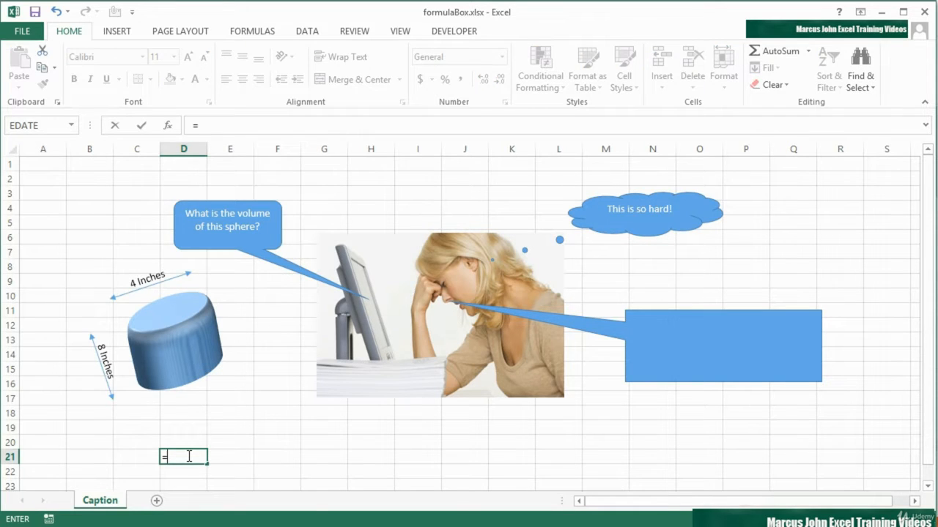
{"action": "type", "text": "pi"}
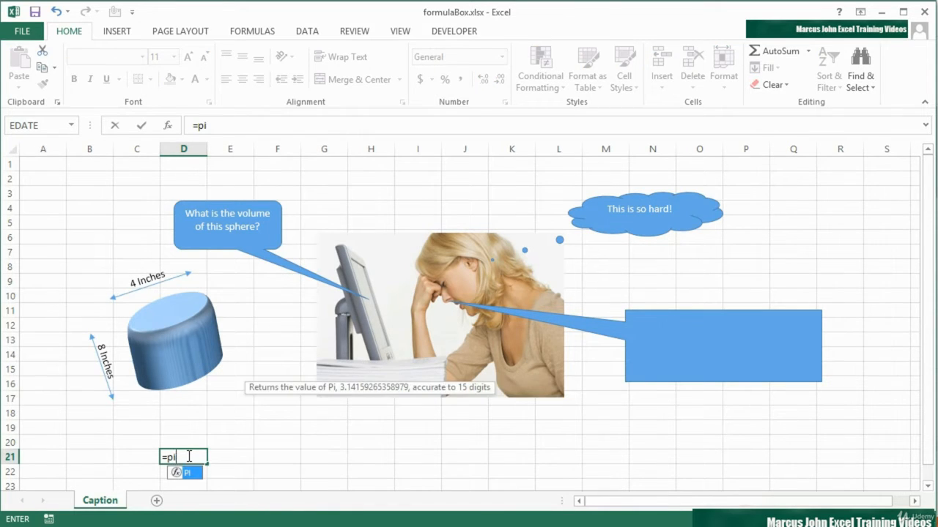
{"action": "type", "text": "()"}
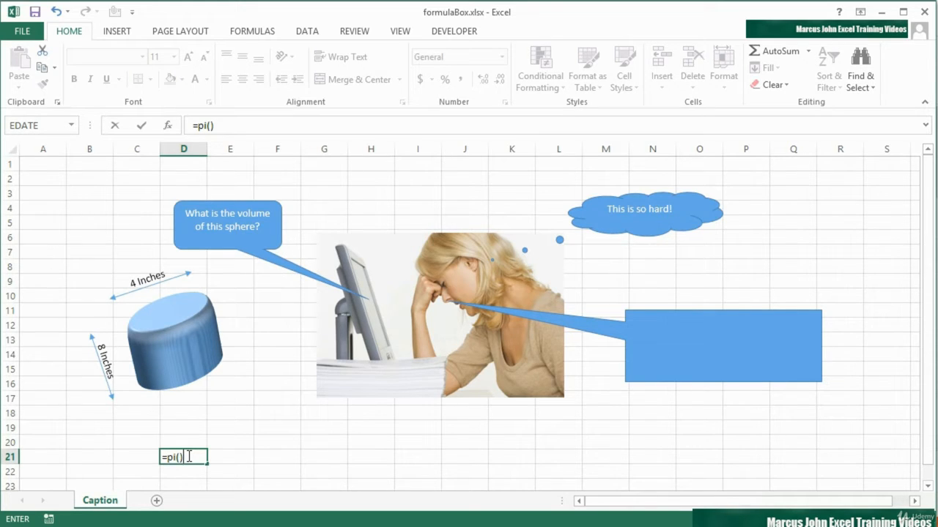
{"action": "type", "text": "*2^2*8"}
{"action": "key", "text": "Return"}
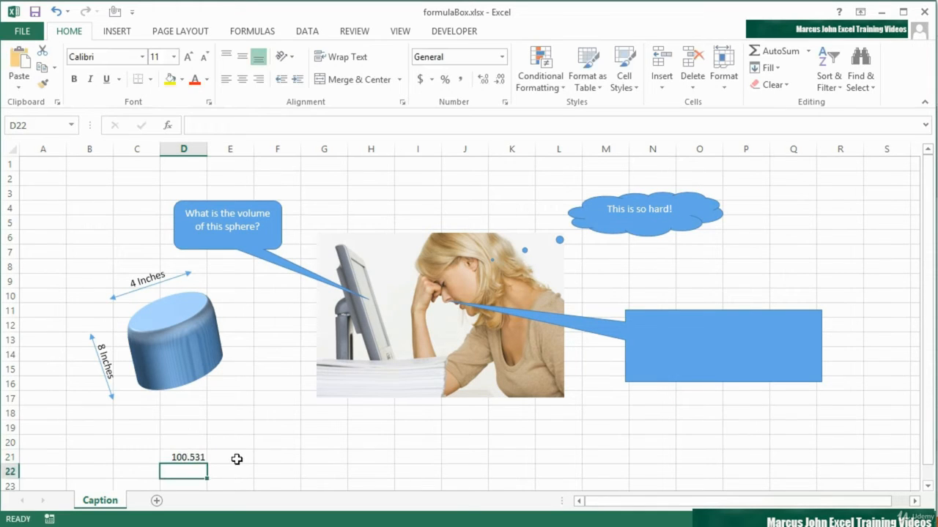
{"action": "left_click", "coordinate": [193, 457]}
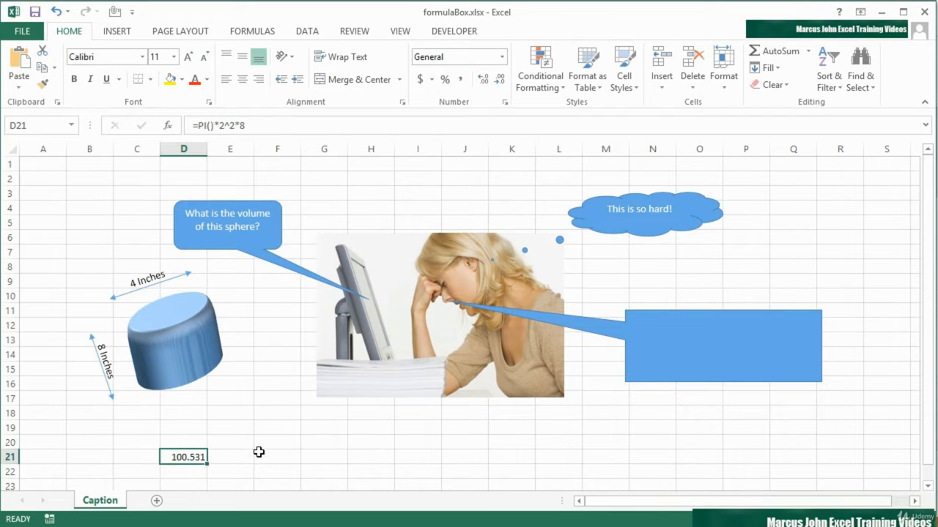
Link the empty rectangular callout's text to cell D21 with the formula =$D$21.
{"action": "left_click", "coordinate": [694, 337]}
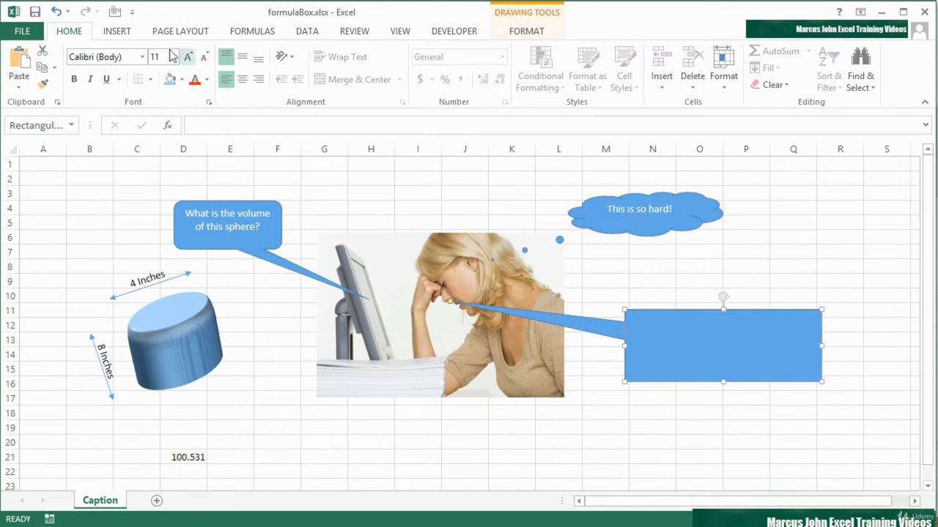
{"action": "left_click", "coordinate": [541, 34]}
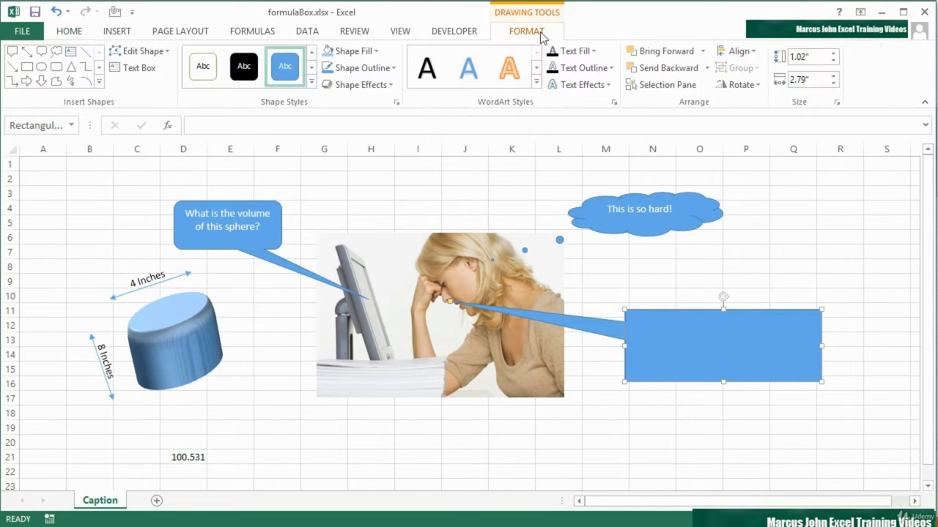
{"action": "left_click", "coordinate": [133, 67]}
{"action": "left_click", "coordinate": [654, 334]}
{"action": "left_click", "coordinate": [261, 126]}
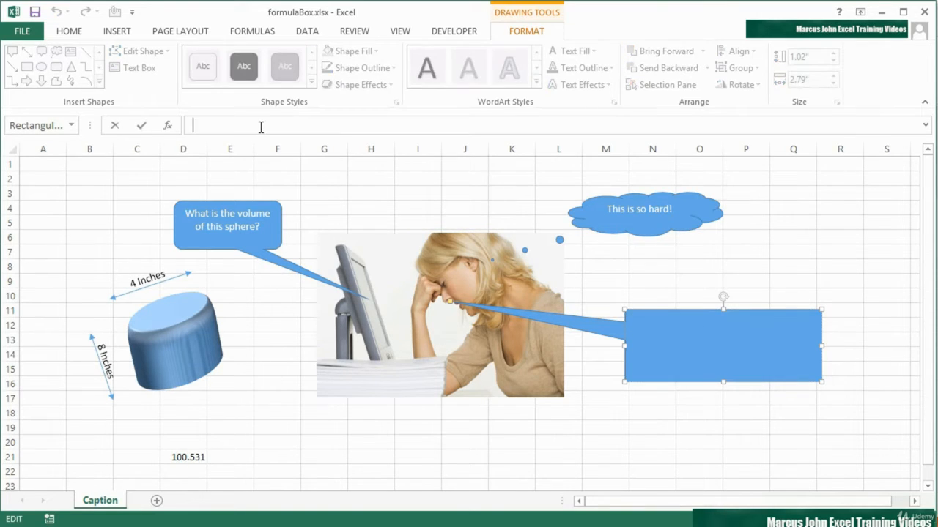
{"action": "type", "text": "="}
{"action": "left_click", "coordinate": [186, 454]}
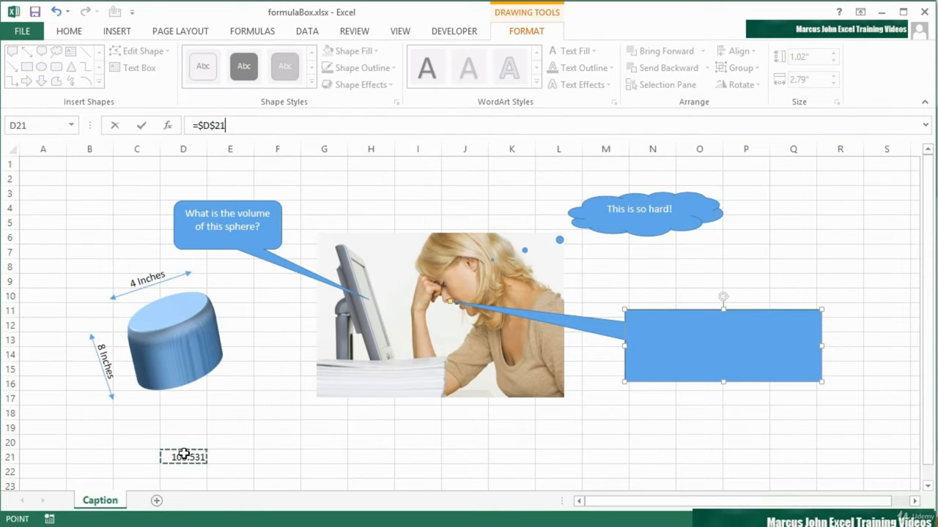
{"action": "key", "text": "Return"}
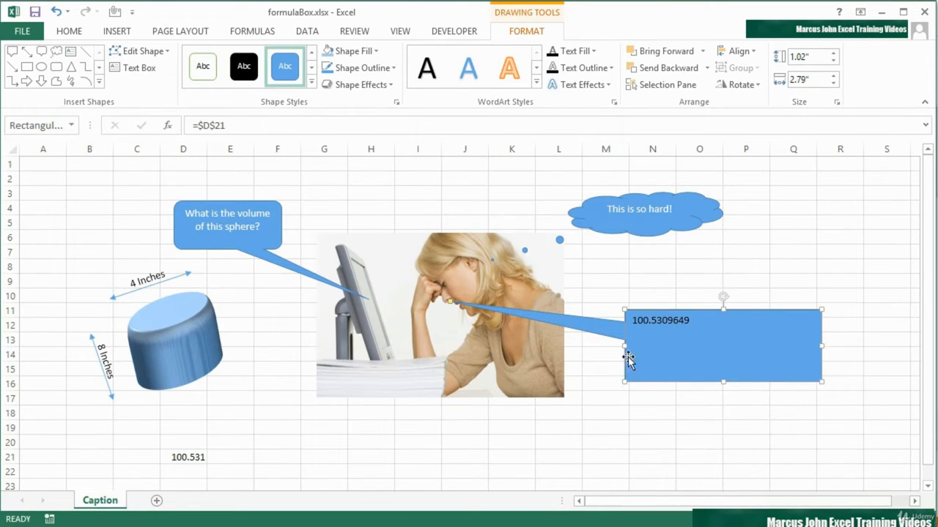
Wrap the volume formula in D21 in a TEXT function with the format "00.00", giving =TEXT(PI()*2^2*8,"00.00").
{"action": "left_click", "coordinate": [199, 457]}
{"action": "double_click", "coordinate": [181, 457]}
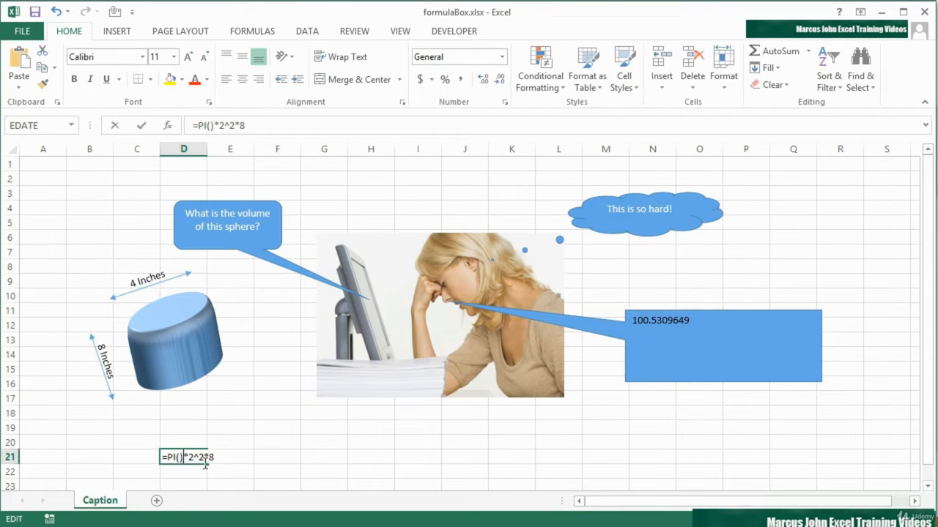
{"action": "key", "text": "Left"}
{"action": "key", "text": "Left"}
{"action": "key", "text": "Left"}
{"action": "key", "text": "Left"}
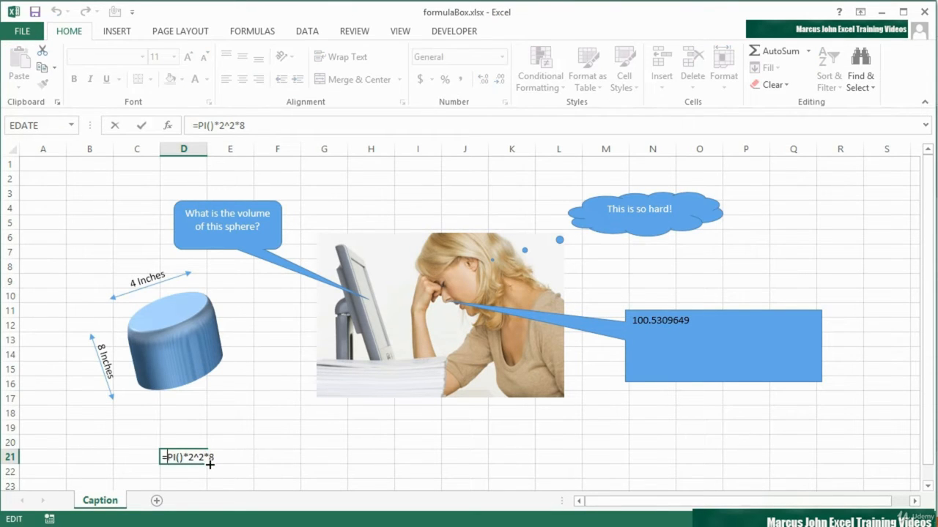
{"action": "type", "text": "text(PI()*2^2*8"}
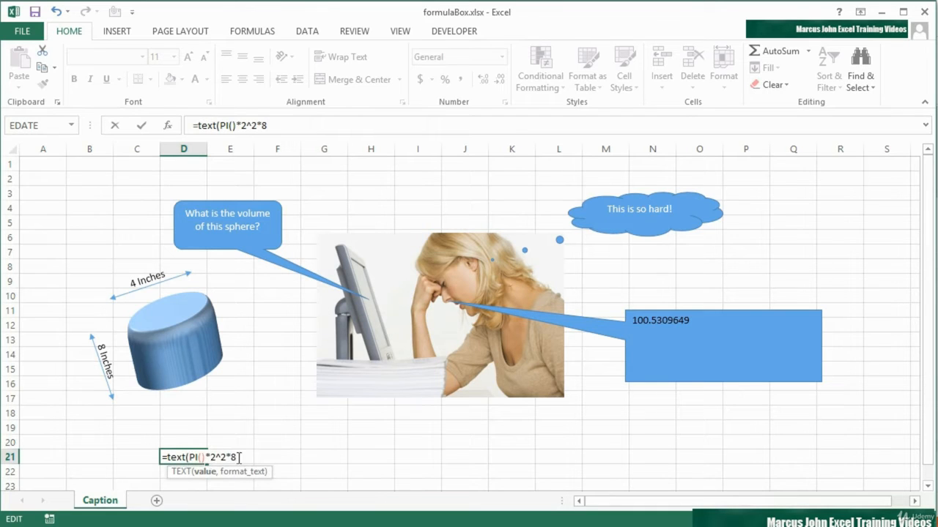
{"action": "type", "text": ",\"00"}
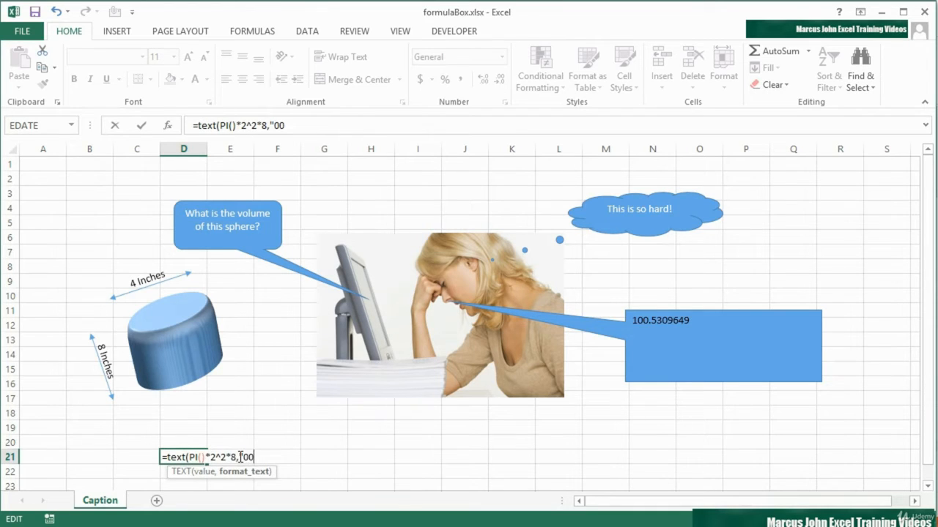
{"action": "type", "text": ".00\")"}
{"action": "key", "text": "ctrl+Return"}
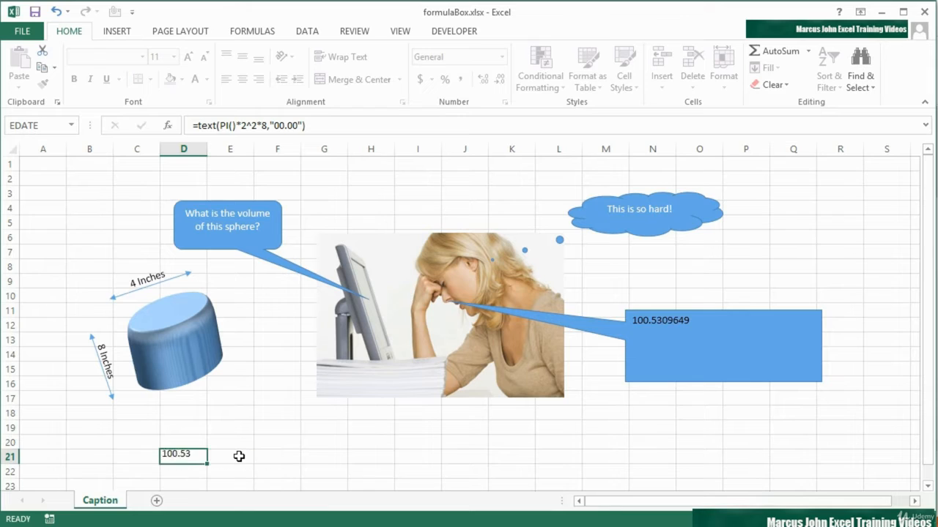
{"action": "key", "text": "Return"}
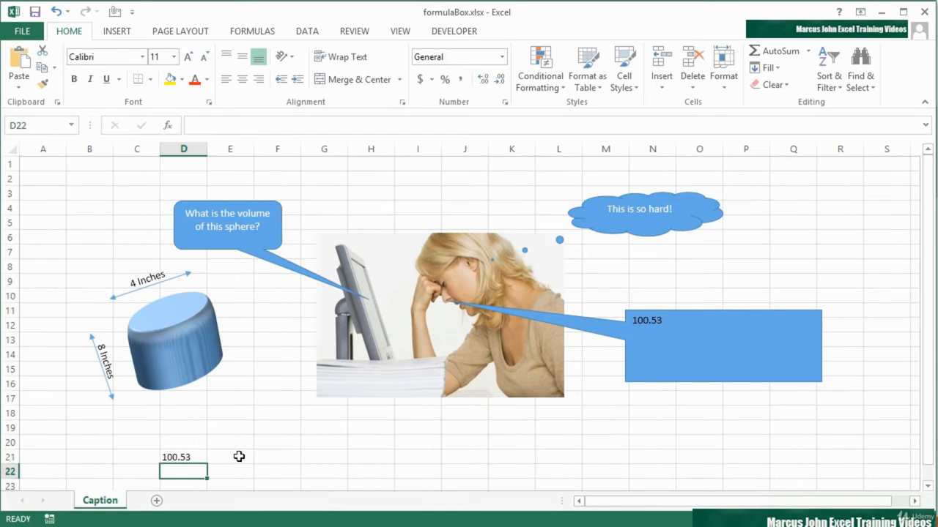
Add the text "Eureka! I now know it is " and an & operator before the TEXT function in D21.
{"action": "left_click", "coordinate": [190, 458]}
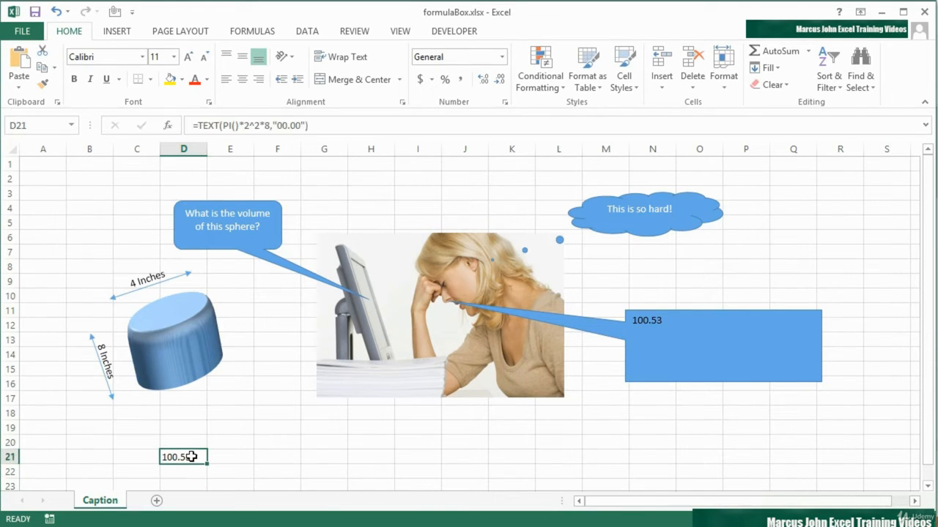
{"action": "double_click", "coordinate": [191, 457]}
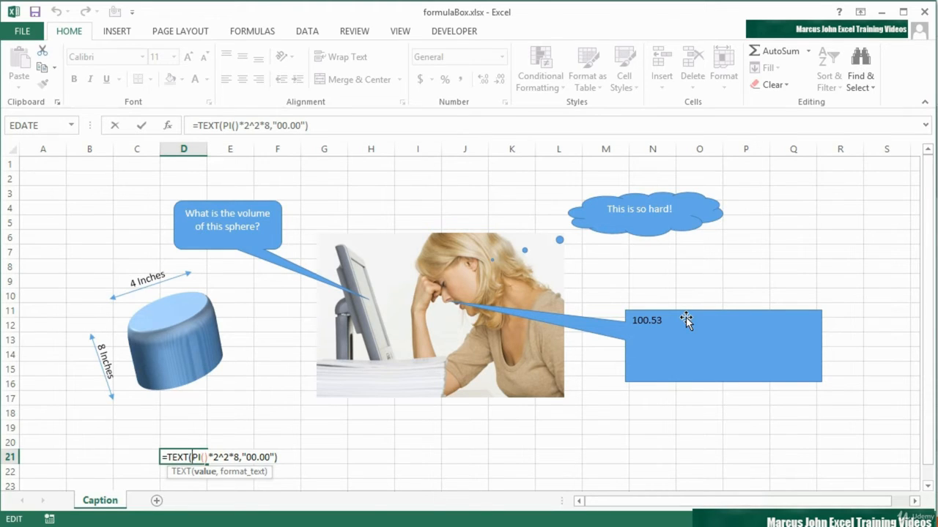
{"action": "left_click", "coordinate": [168, 458]}
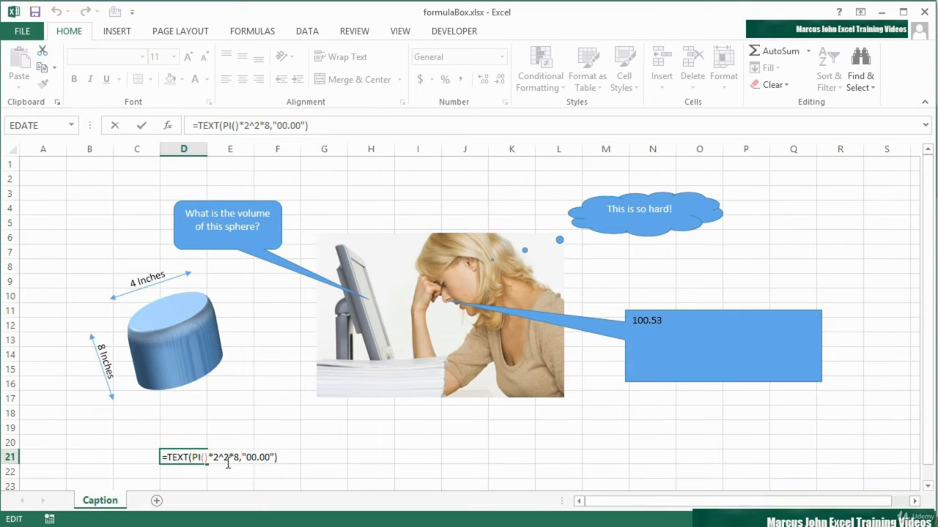
{"action": "type", "text": "\""}
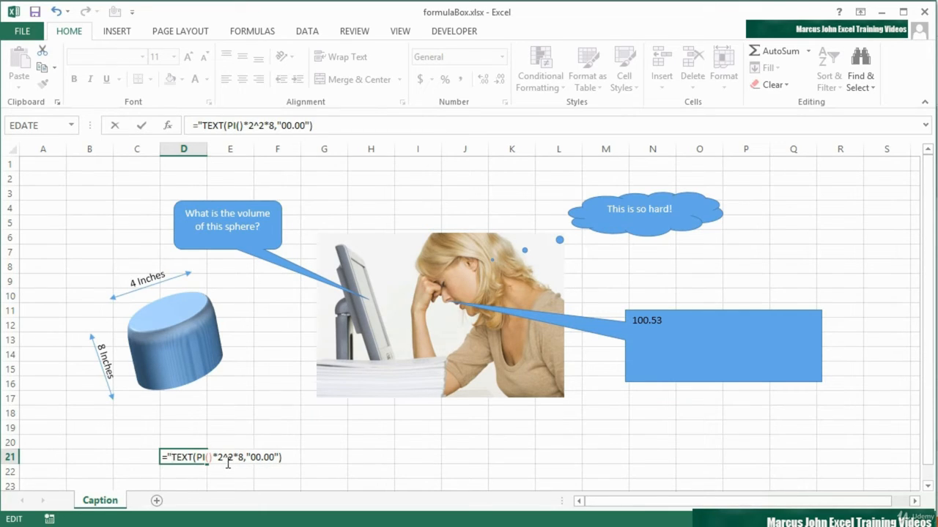
{"action": "type", "text": "Eure"}
{"action": "type", "text": "ka! I now"}
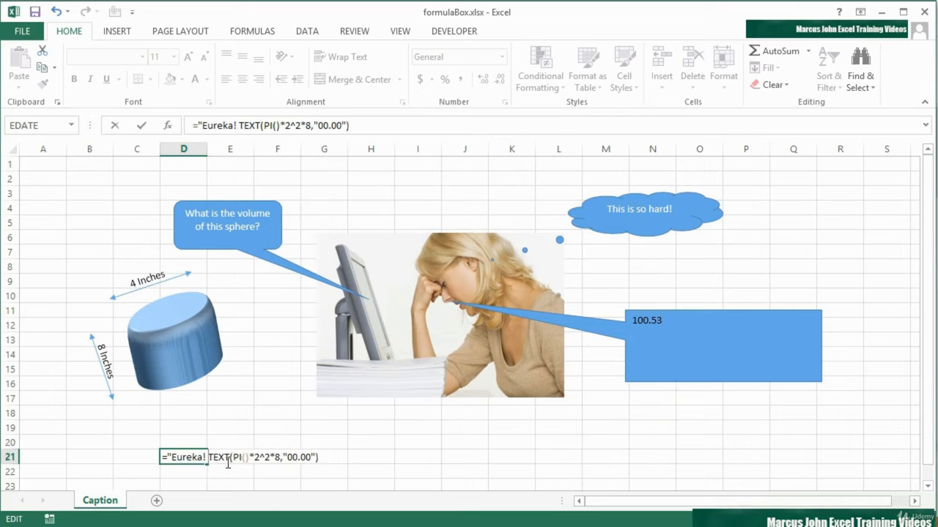
{"action": "type", "text": " know it is "}
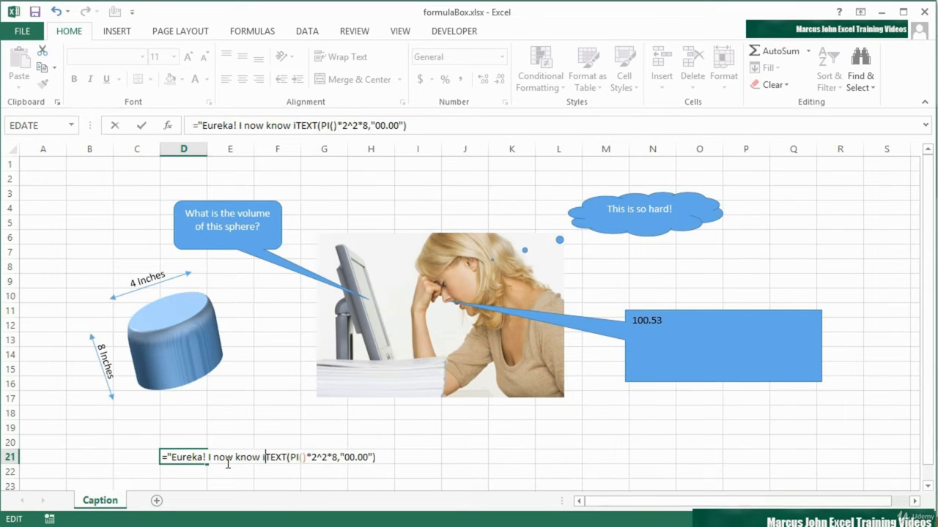
{"action": "type", "text": "\" &"}
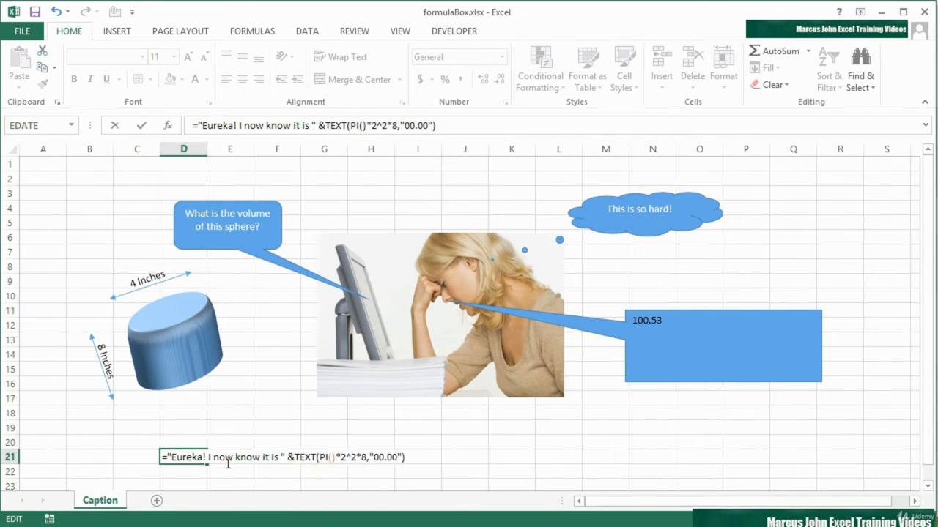
Append & " cubic inches!" to the end of the formula in D21 and commit it.
{"action": "left_click", "coordinate": [415, 458]}
{"action": "type", "text": "& \" cubic inches!\""}
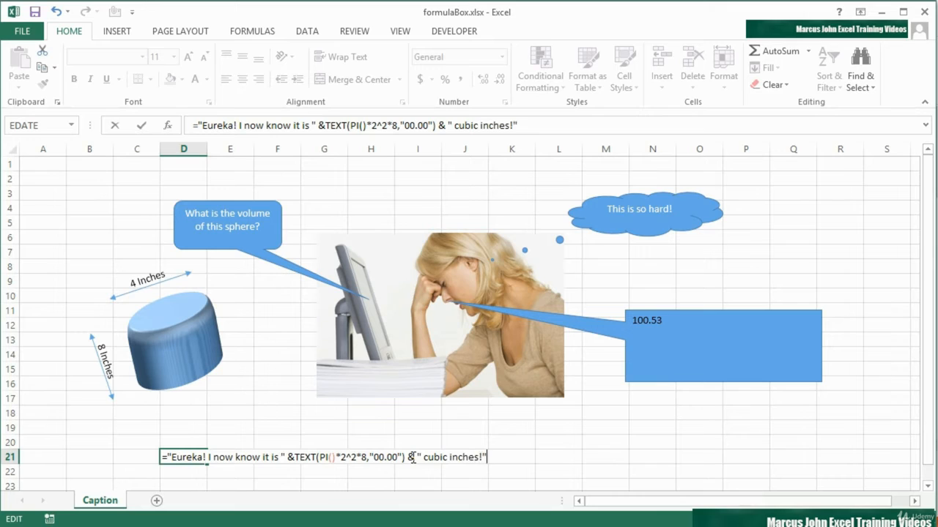
{"action": "key", "text": "Return"}
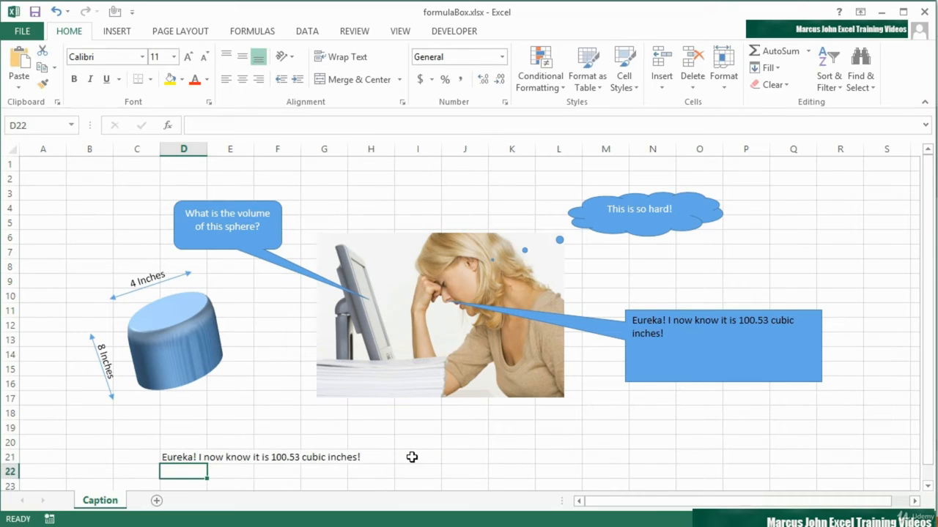
Center the linked callout's text horizontally and set its font color to white.
{"action": "left_click", "coordinate": [689, 332]}
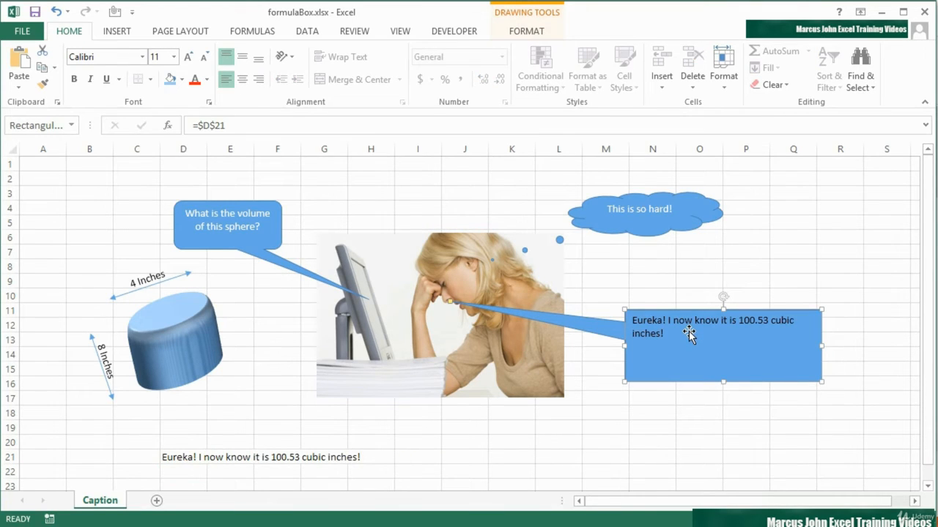
{"action": "left_click", "coordinate": [244, 79]}
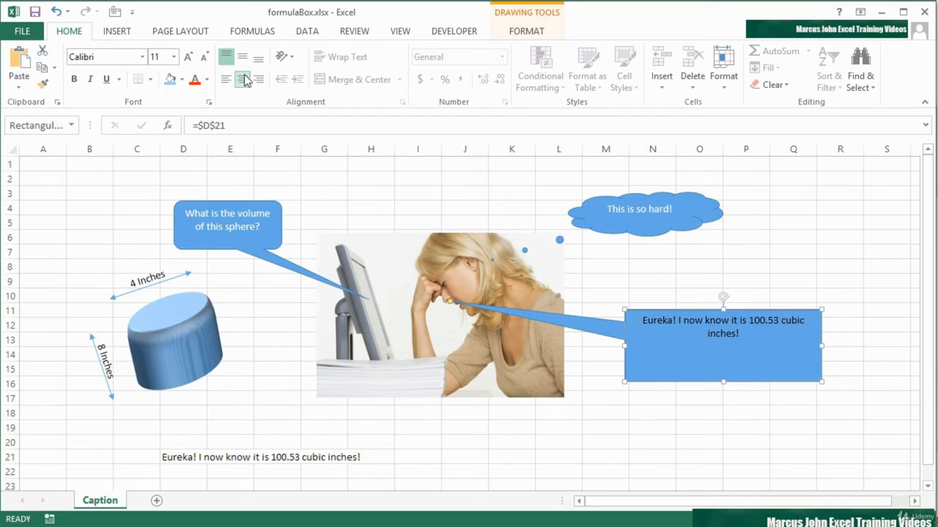
{"action": "left_click", "coordinate": [207, 79]}
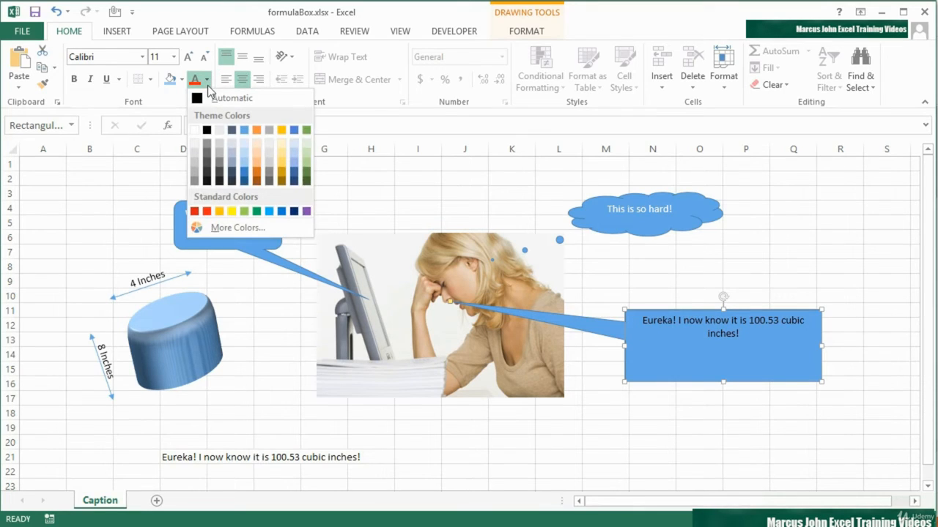
{"action": "left_click", "coordinate": [195, 130]}
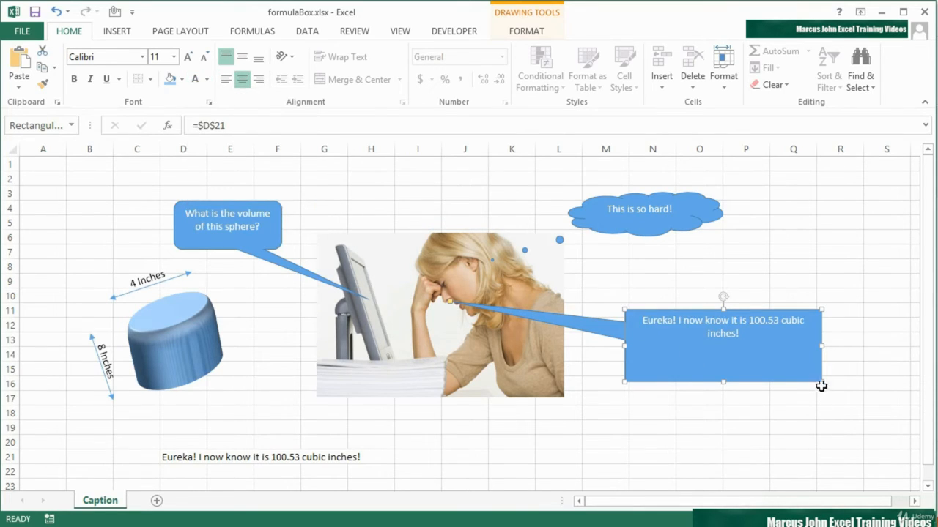
Shrink the linked "Eureka!" callout in width and height so it fits closely around two lines of text.
{"action": "left_click_drag", "start_coordinate": [820, 381], "coordinate": [761, 359]}
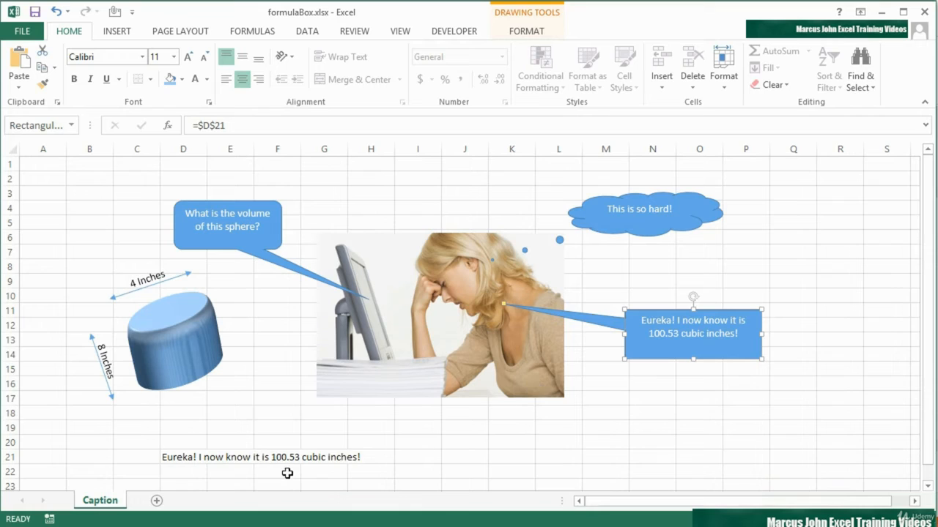
Hide row 21, which holds the source formula of the linked callout.
{"action": "left_click", "coordinate": [182, 458]}
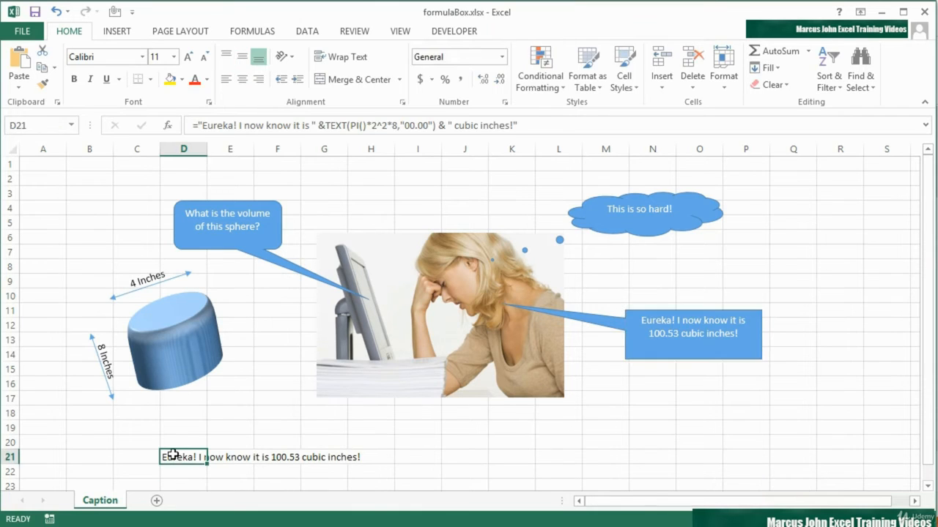
{"action": "left_click", "coordinate": [9, 457]}
{"action": "right_click", "coordinate": [8, 457]}
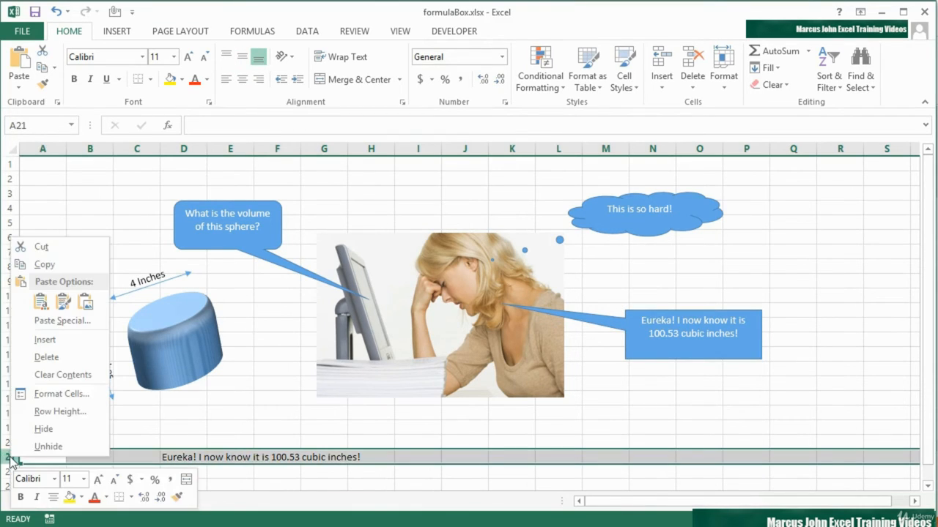
{"action": "left_click", "coordinate": [38, 429]}
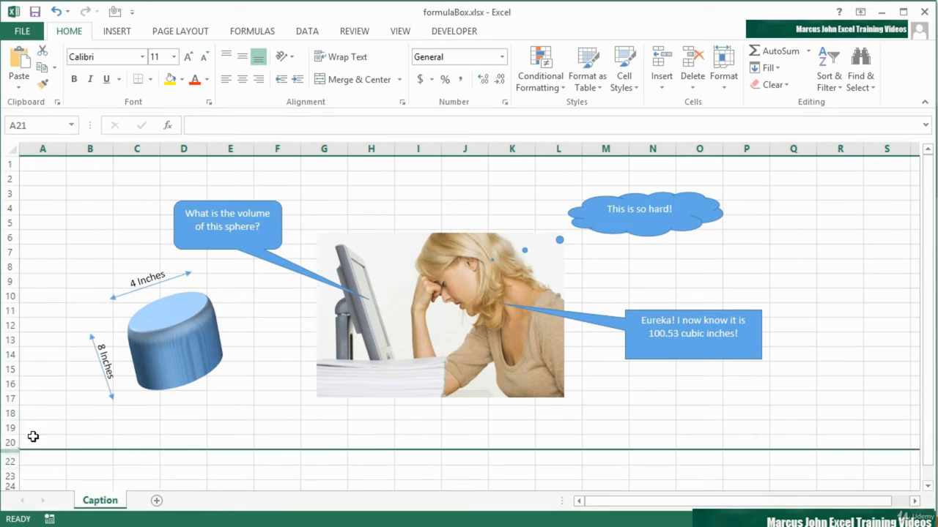
{"action": "left_click", "coordinate": [177, 458]}
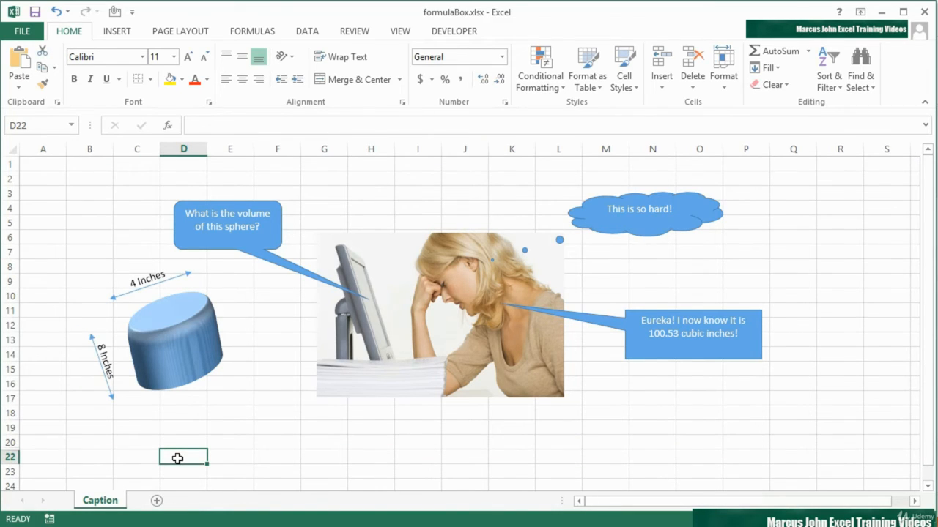
Inspect the cell reference behind the "Eureka!" callout while its source row is hidden.
{"action": "left_click", "coordinate": [673, 319]}
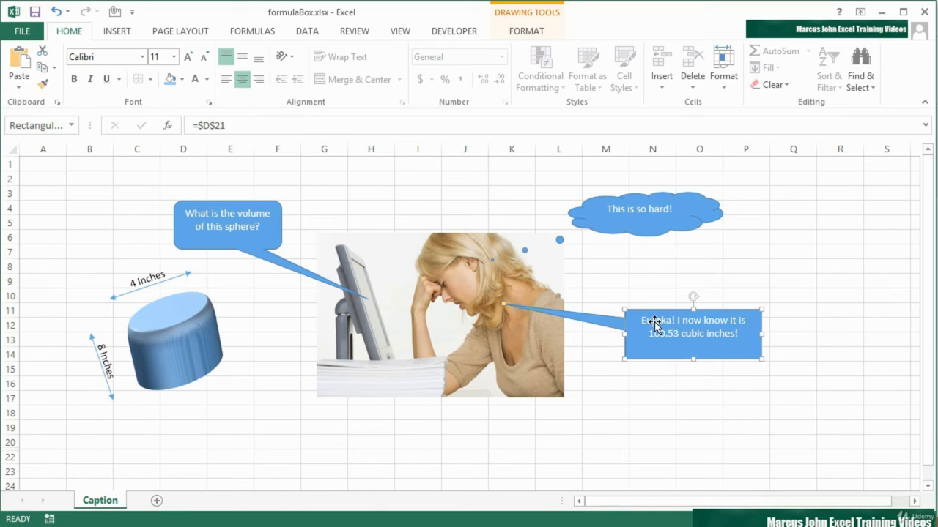
{"action": "left_click", "coordinate": [279, 126]}
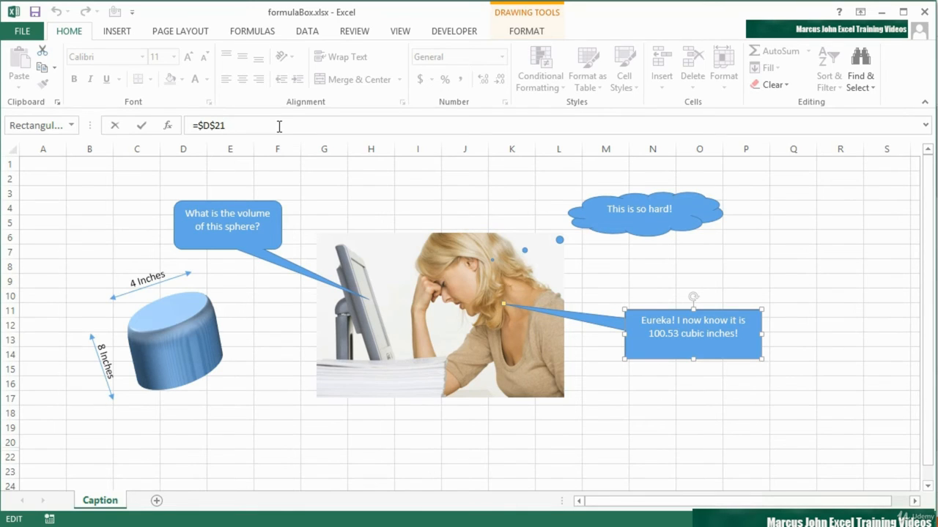
{"action": "left_click", "coordinate": [664, 368]}
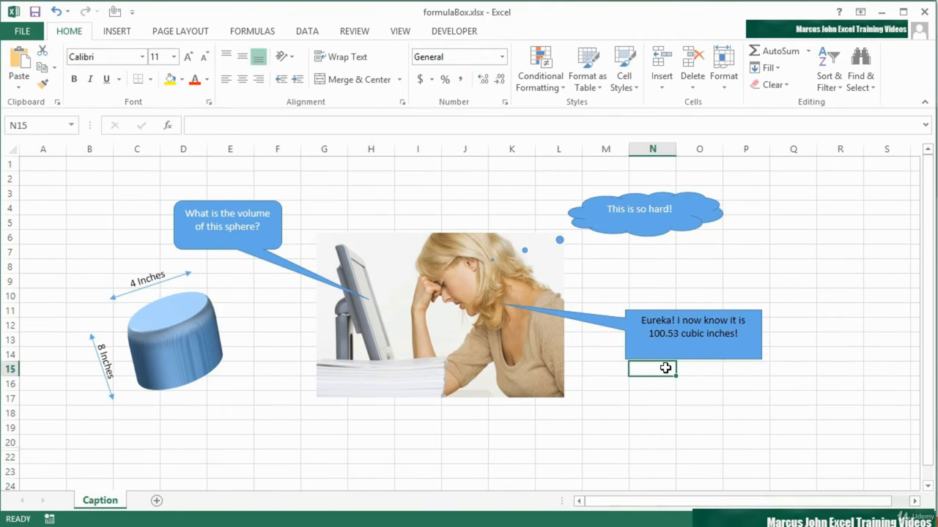
{"action": "left_click", "coordinate": [678, 350]}
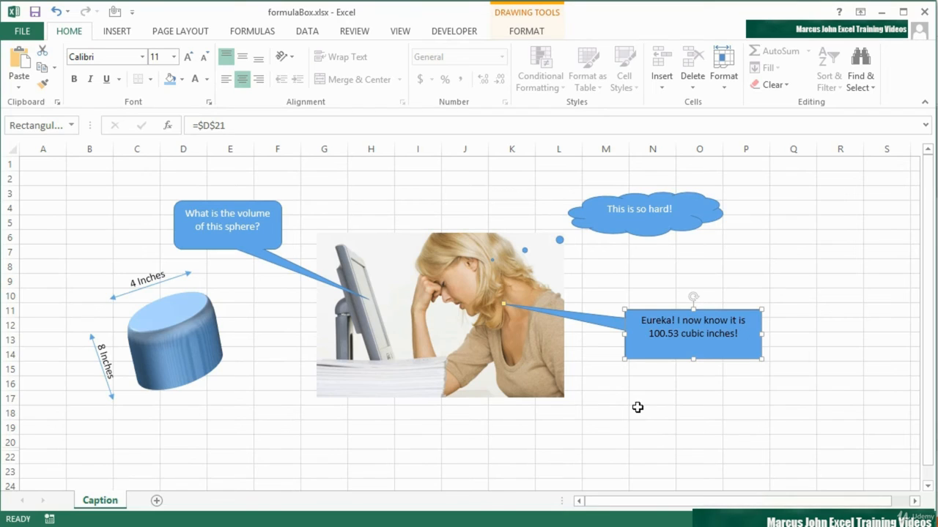
Unhide row 21 between rows 20 and 22.
{"action": "left_click_drag", "start_coordinate": [10, 441], "coordinate": [12, 454]}
{"action": "right_click", "coordinate": [11, 454]}
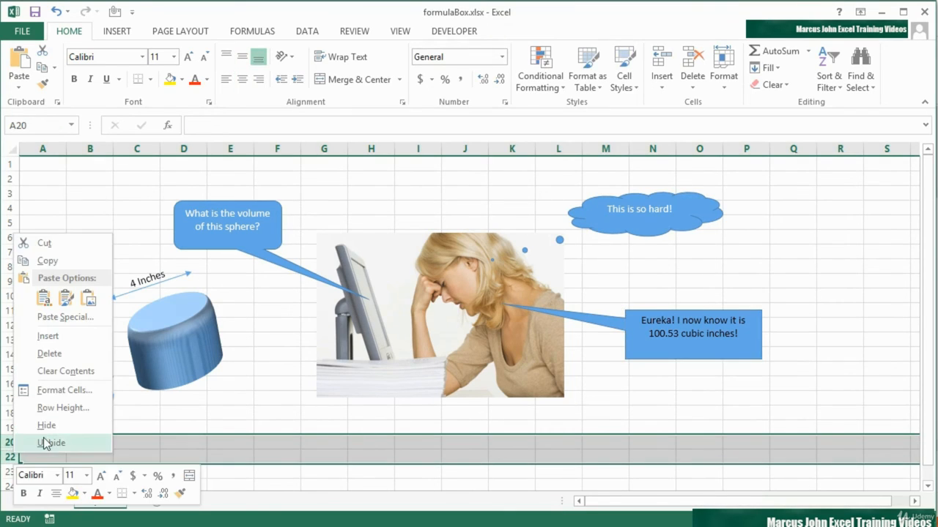
{"action": "left_click", "coordinate": [43, 442]}
Set the height factor in D21's volume formula to 9, so the TEXT value reads PI()*2^2*9.
{"action": "left_click", "coordinate": [187, 459]}
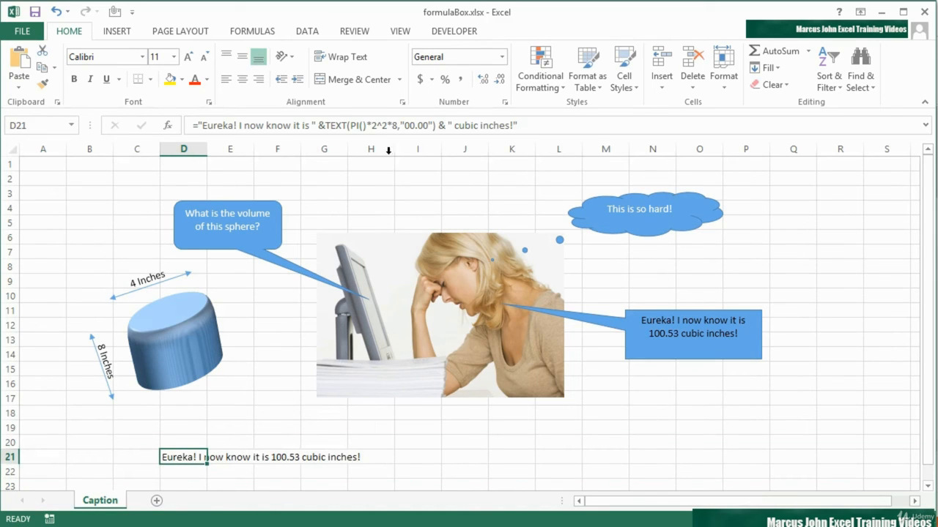
{"action": "left_click", "coordinate": [397, 127]}
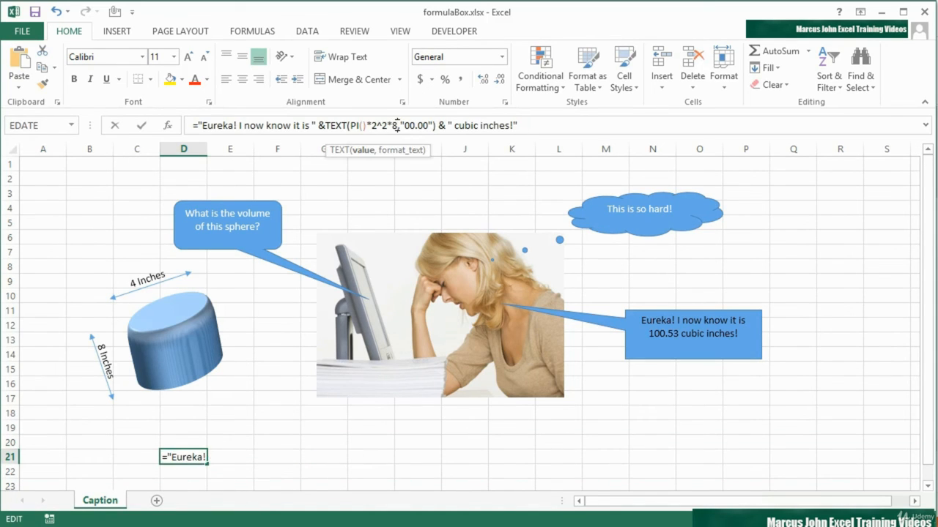
{"action": "key", "text": "BackSpace"}
{"action": "type", "text": "9"}
{"action": "key", "text": "Return"}
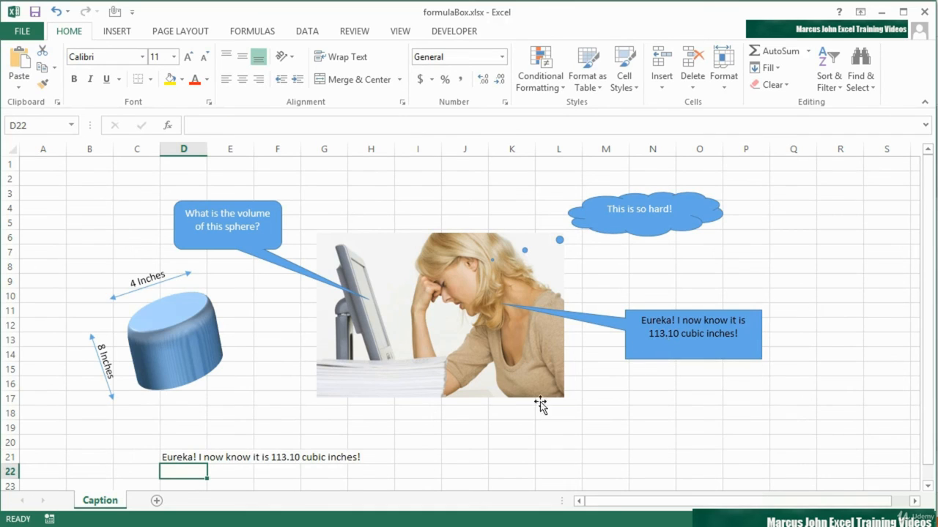
Hide row 21 again with the edited volume formula in it.
{"action": "left_click", "coordinate": [13, 460]}
{"action": "right_click", "coordinate": [12, 457]}
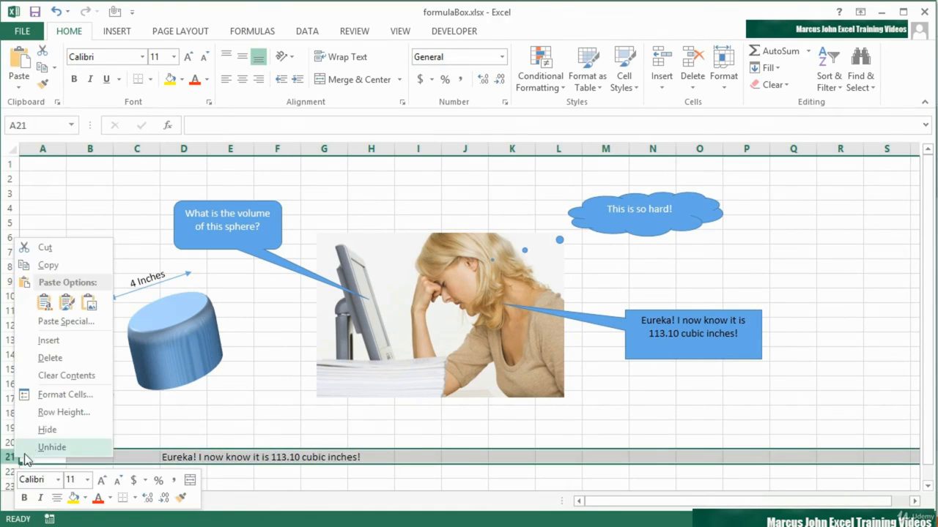
{"action": "left_click", "coordinate": [41, 430]}
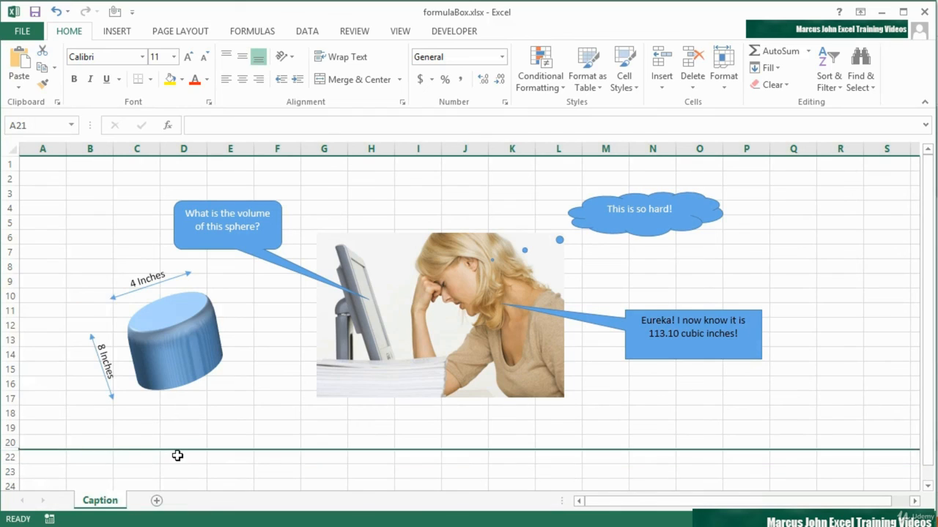
{"action": "left_click", "coordinate": [178, 455]}
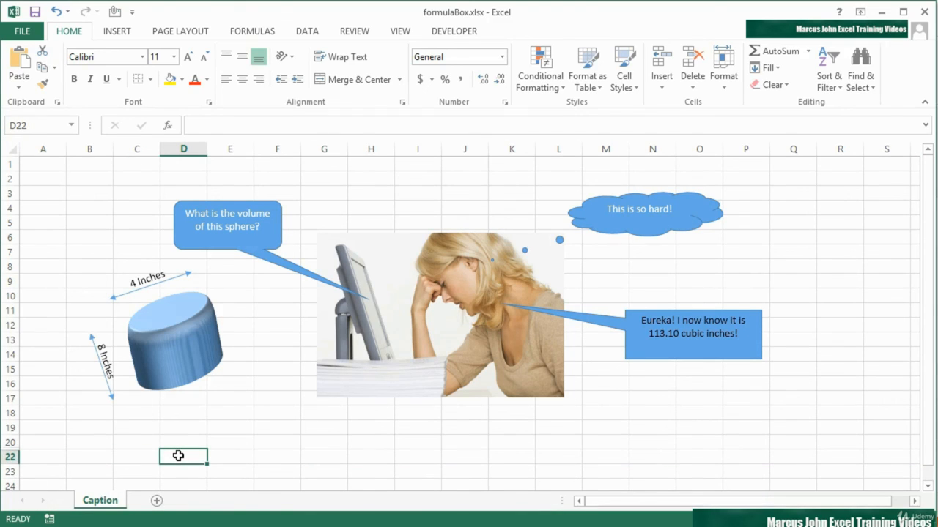